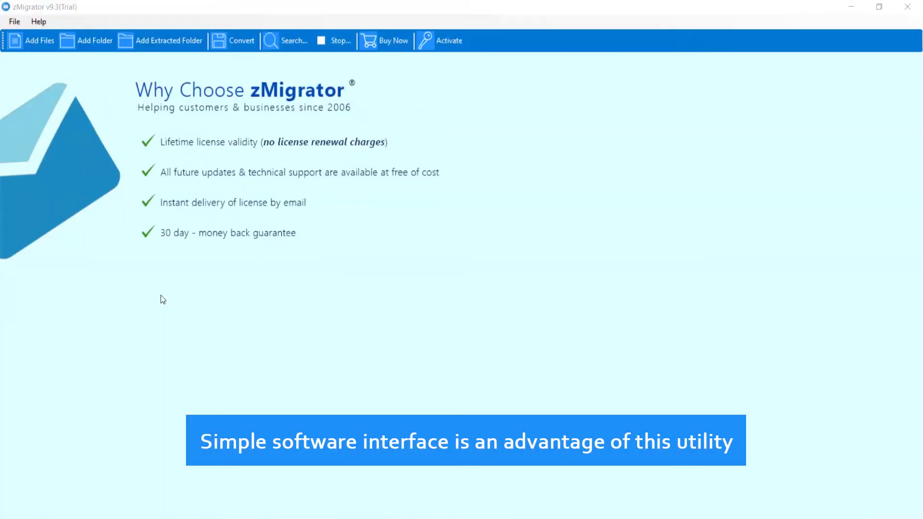
Add the All-2019-07-05-160212.tgz archive from the Zimbra Backup folder to load its mailboxes.
left_click(32, 41)
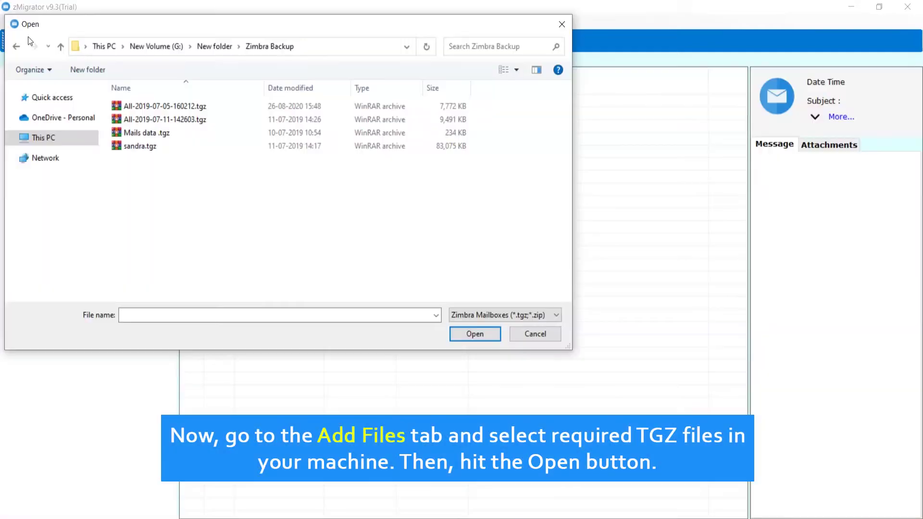
left_click(134, 108)
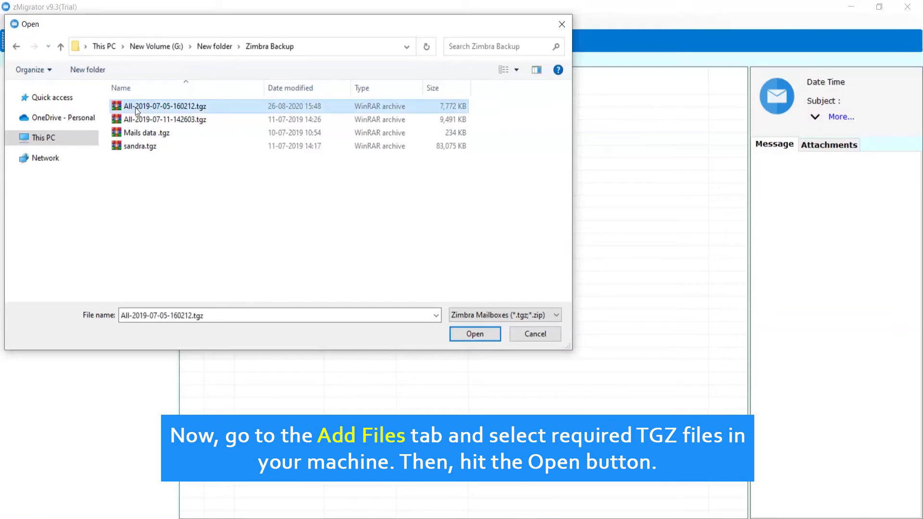
left_click(458, 335)
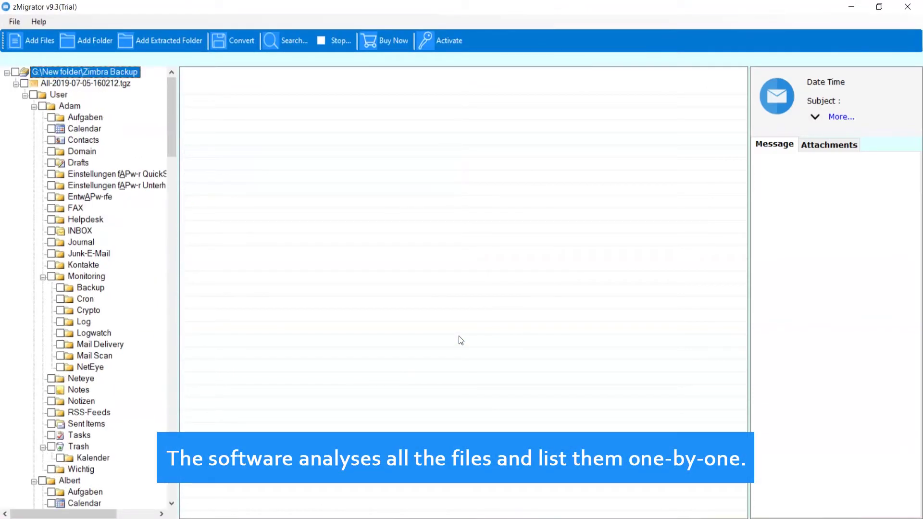
Start analysing the Zimbra Backup folder, then stop the analysis and confirm cancelling it.
left_click(93, 40)
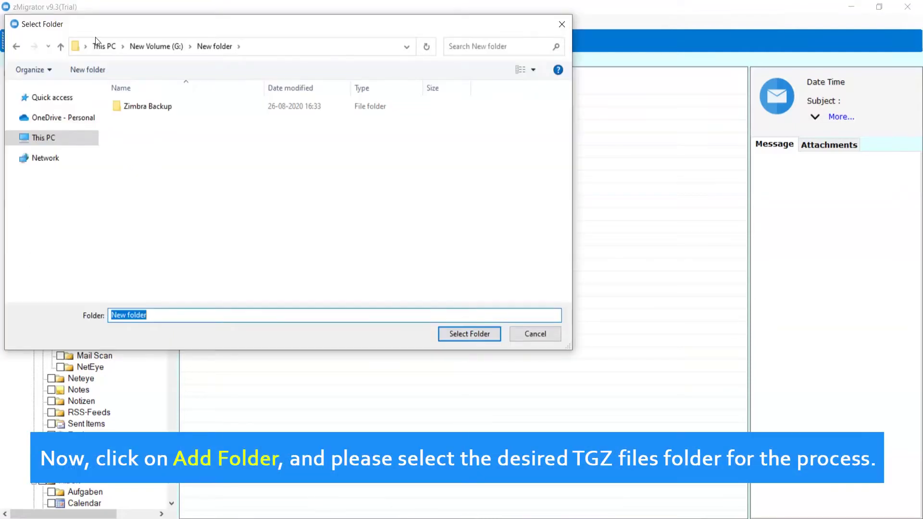
left_click(174, 106)
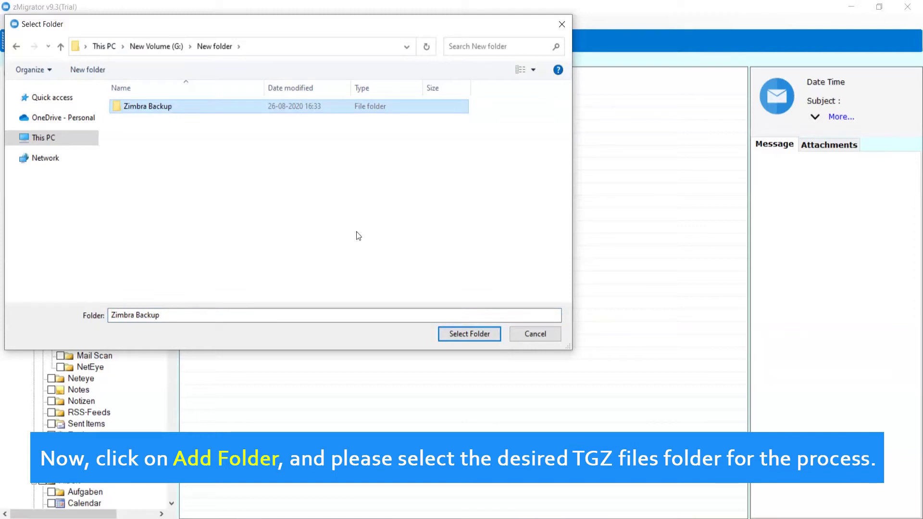
left_click(467, 333)
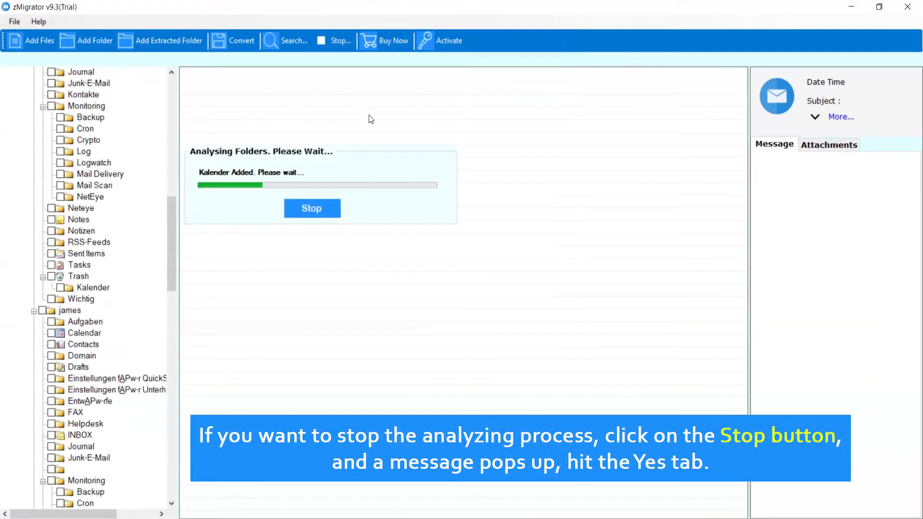
left_click(344, 43)
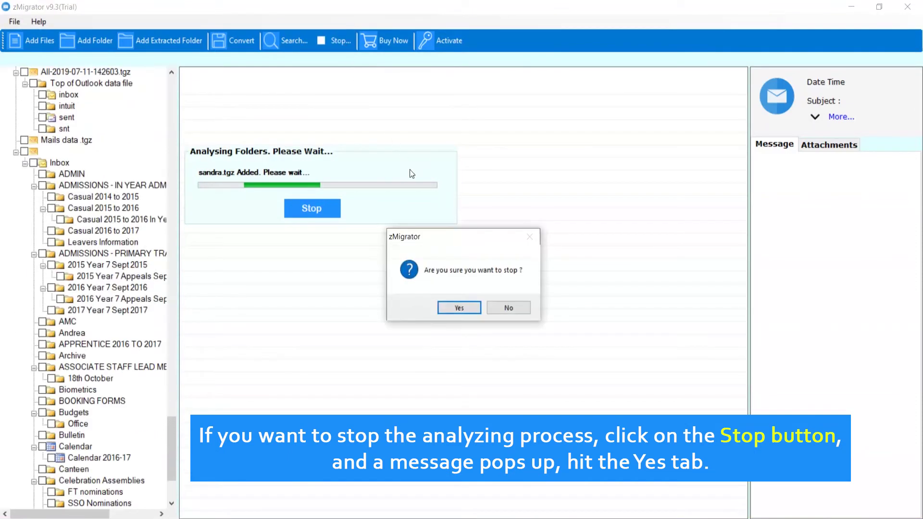
left_click(461, 302)
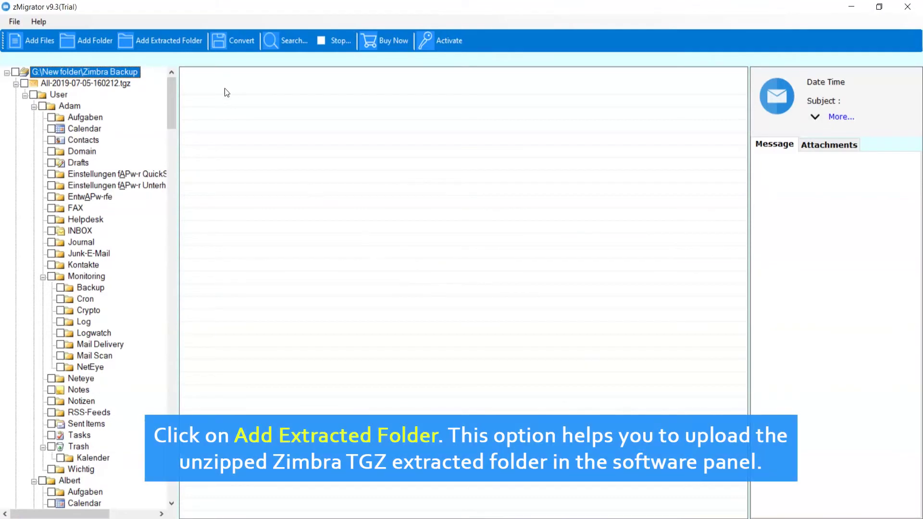
left_click(169, 40)
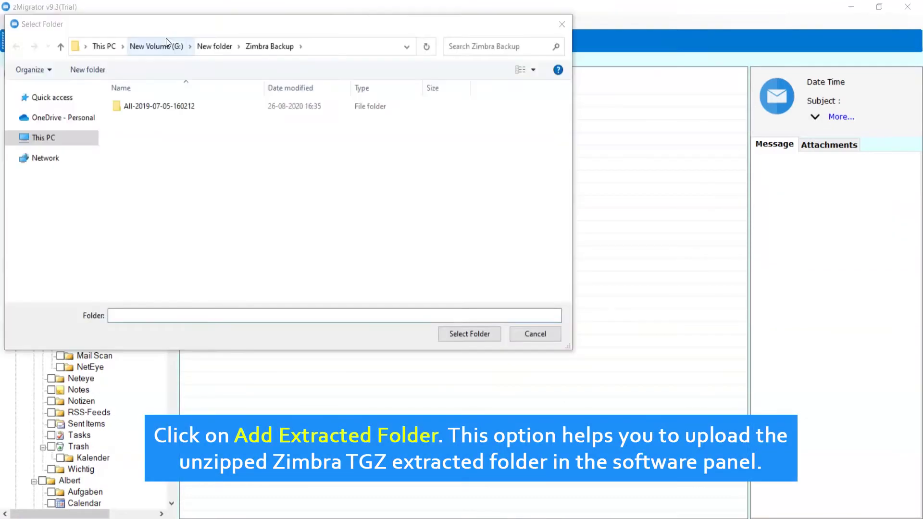
left_click(203, 106)
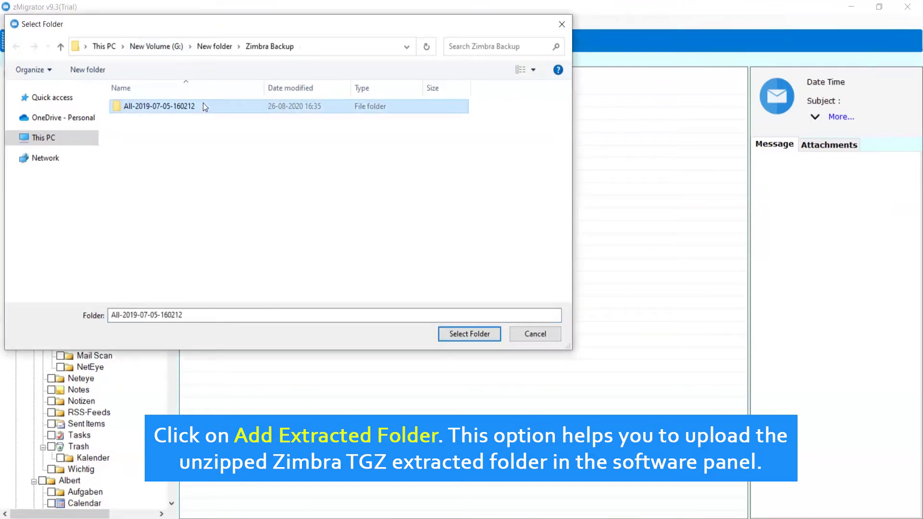
left_click(470, 334)
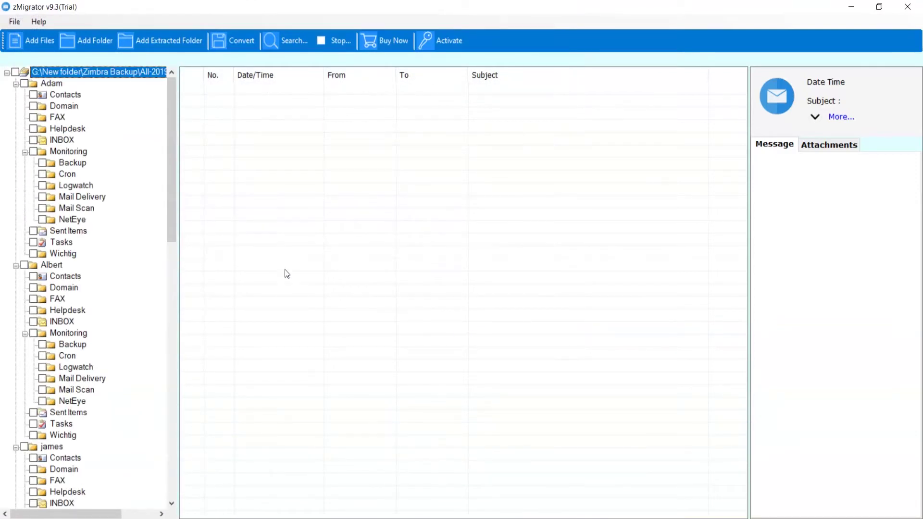
Tick Adam for conversion and preview the MITARBEITERSCHULUNG message in his INBOX.
left_click(24, 83)
left_click(44, 141)
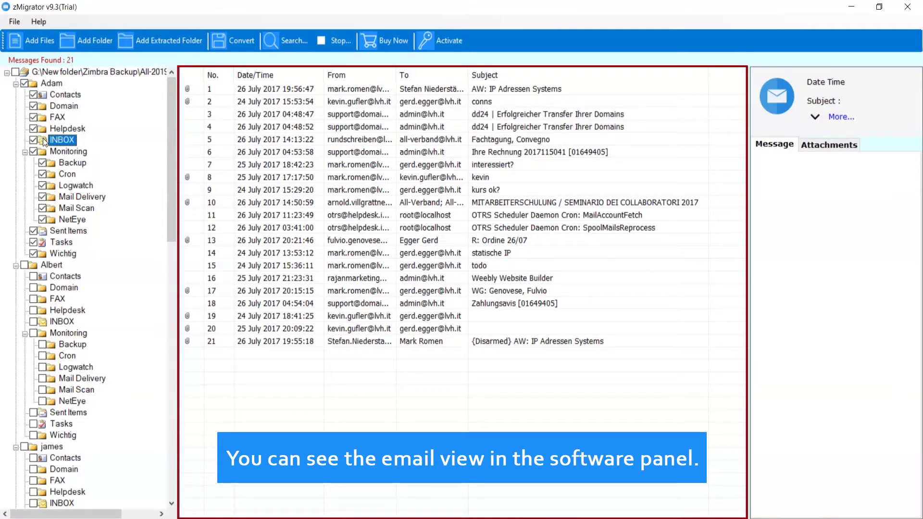
left_click(251, 205)
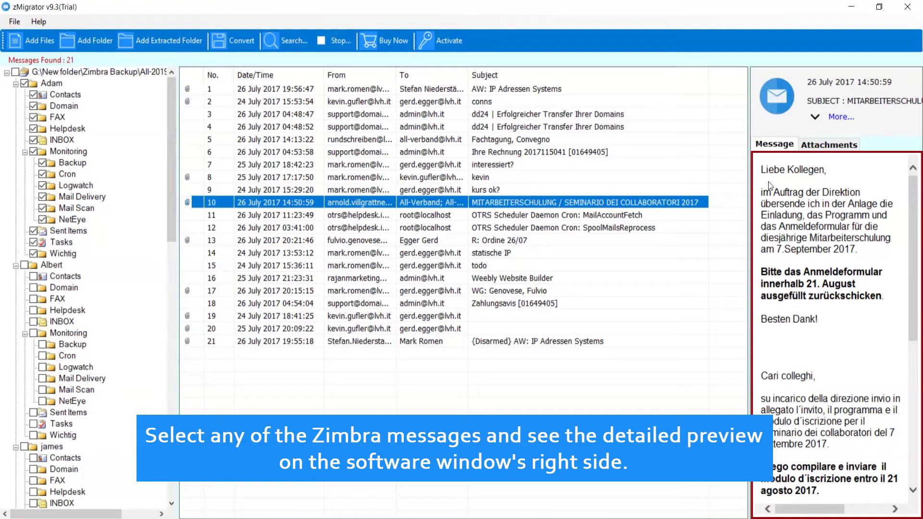
View the message's attachments, selecting the first one and then MAS Programm.pdf.
left_click(817, 146)
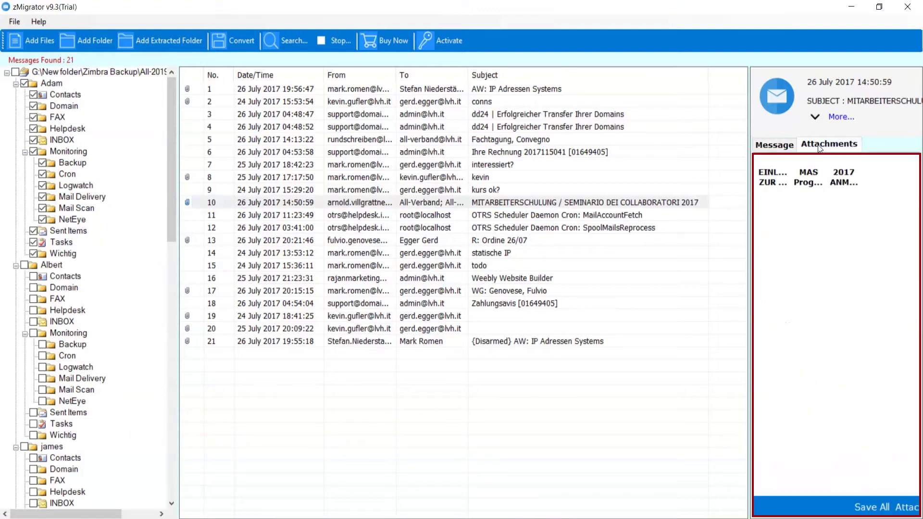
left_click(769, 177)
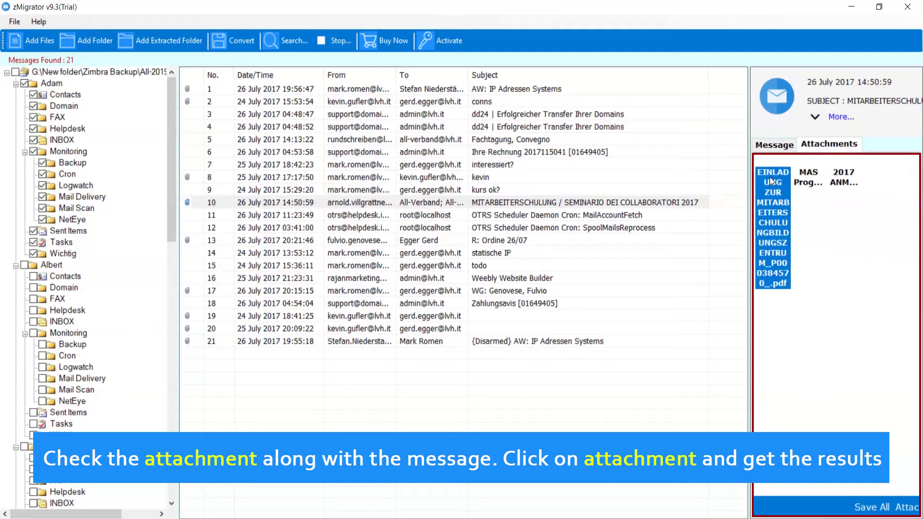
left_click(807, 178)
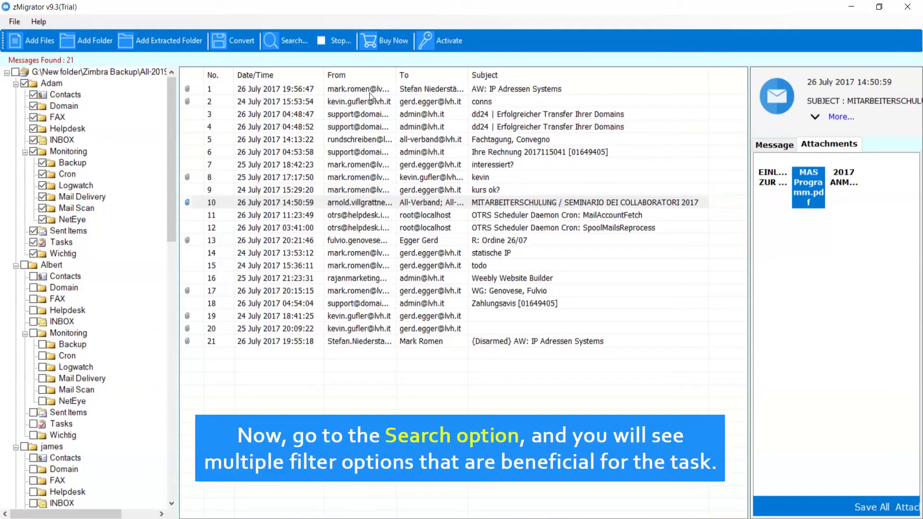
Search the To field for the recipient's e-mail address and open the 25 July 2017 17:17:50 result.
left_click(288, 39)
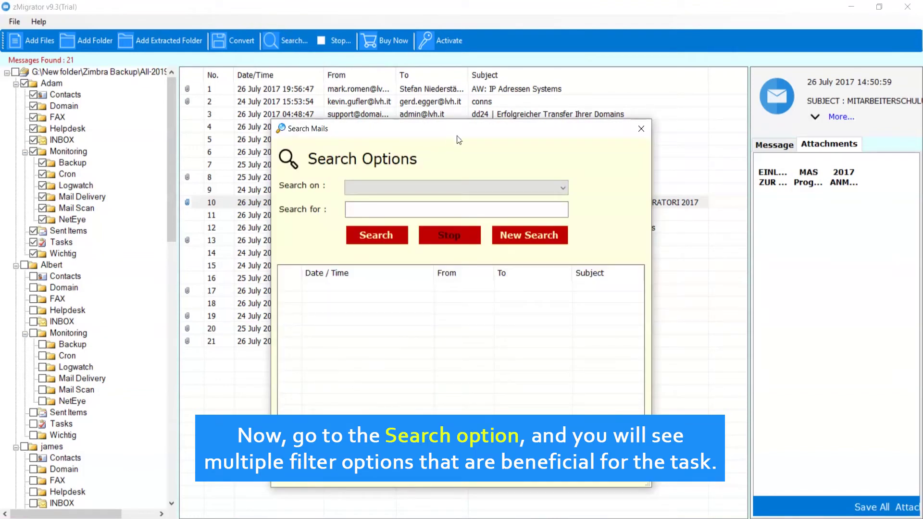
left_click(563, 188)
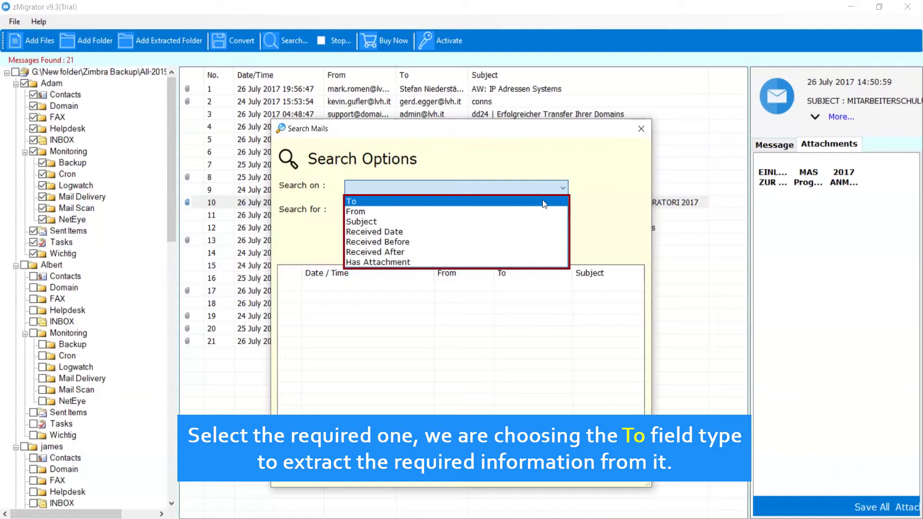
left_click(542, 201)
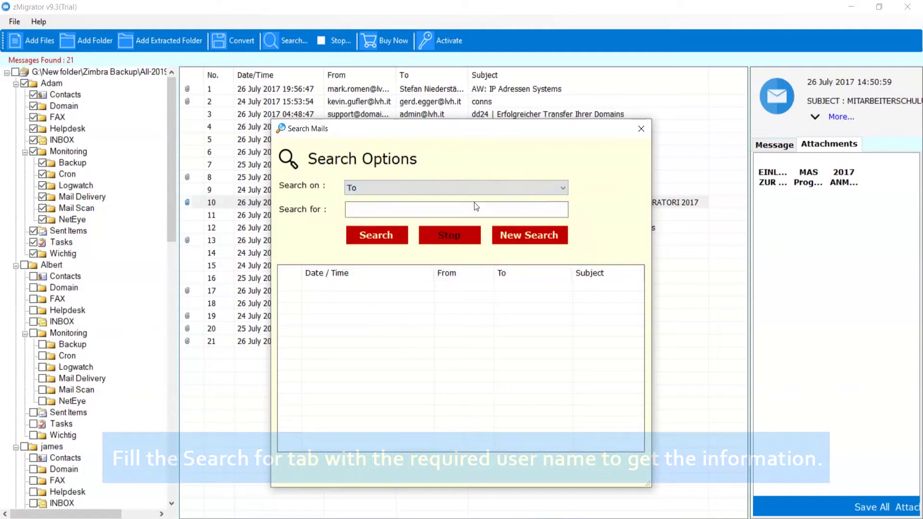
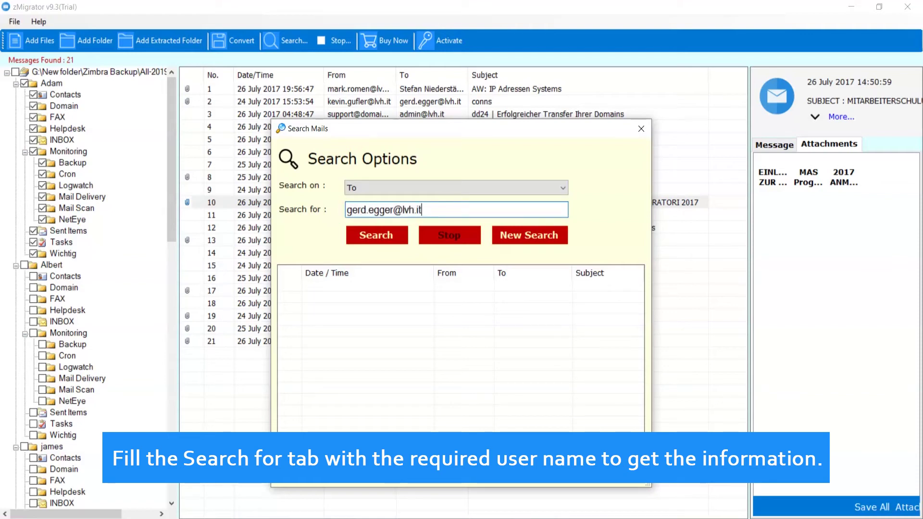
left_click(377, 235)
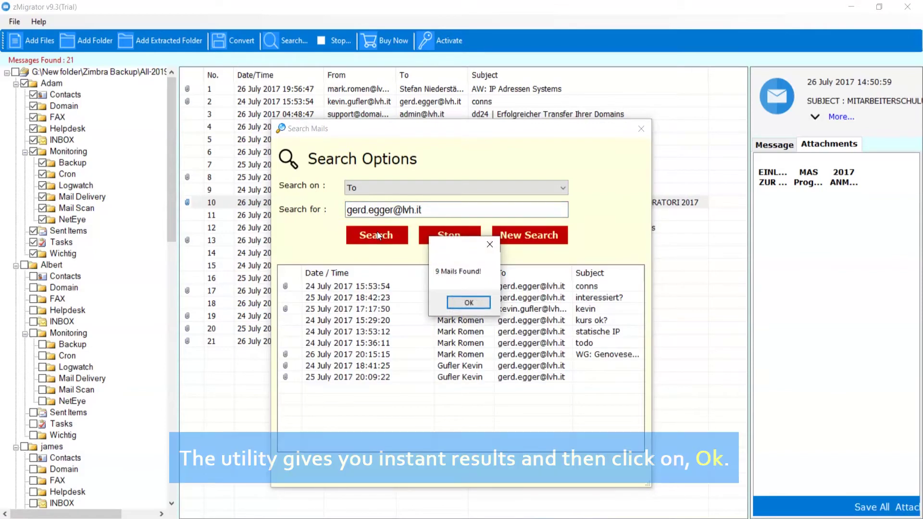
left_click(467, 302)
left_click(464, 309)
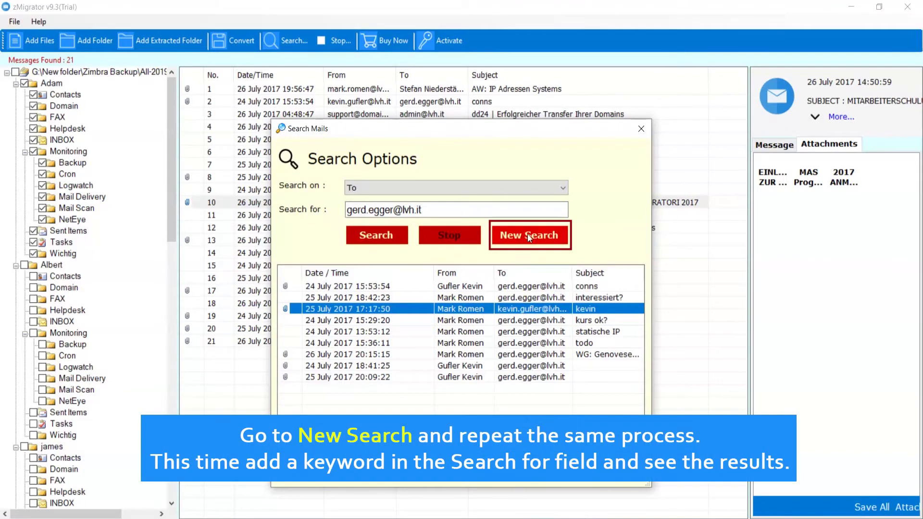
Run a new Subject search for 'conns'.
left_click(527, 234)
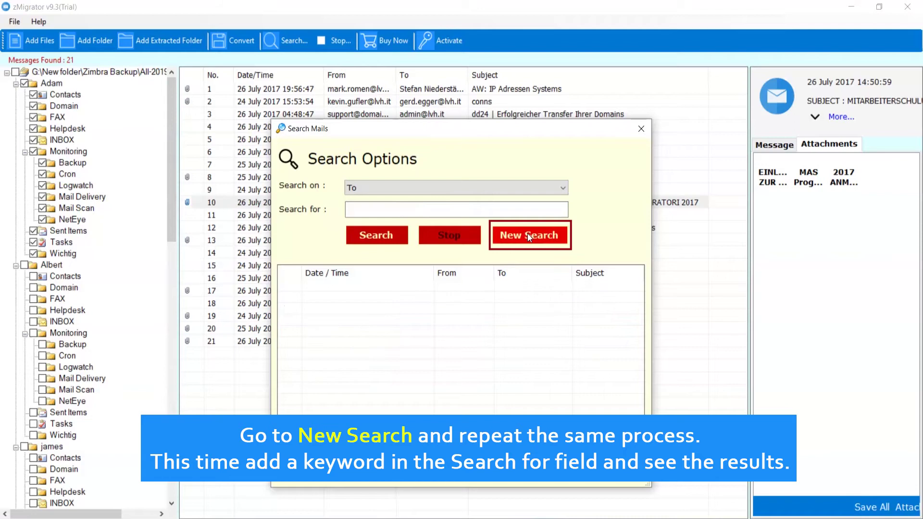
left_click(564, 189)
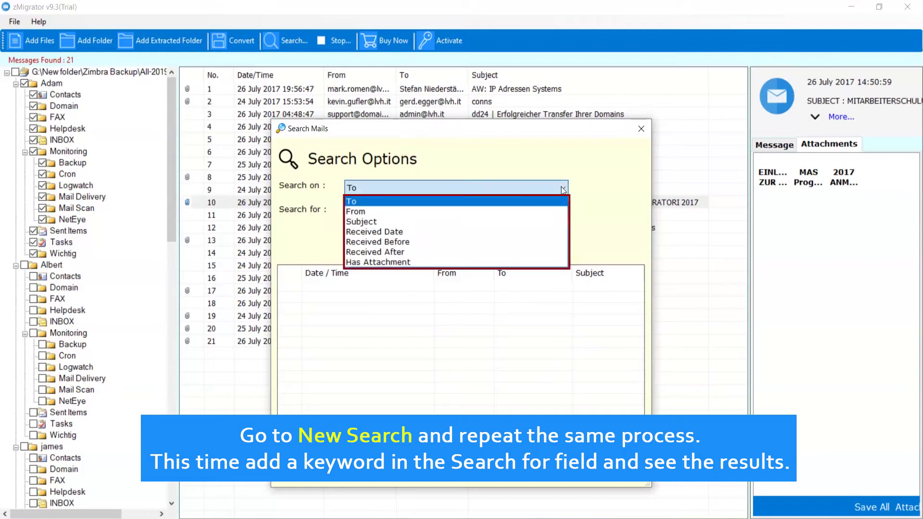
left_click(543, 220)
left_click(537, 215)
type("co")
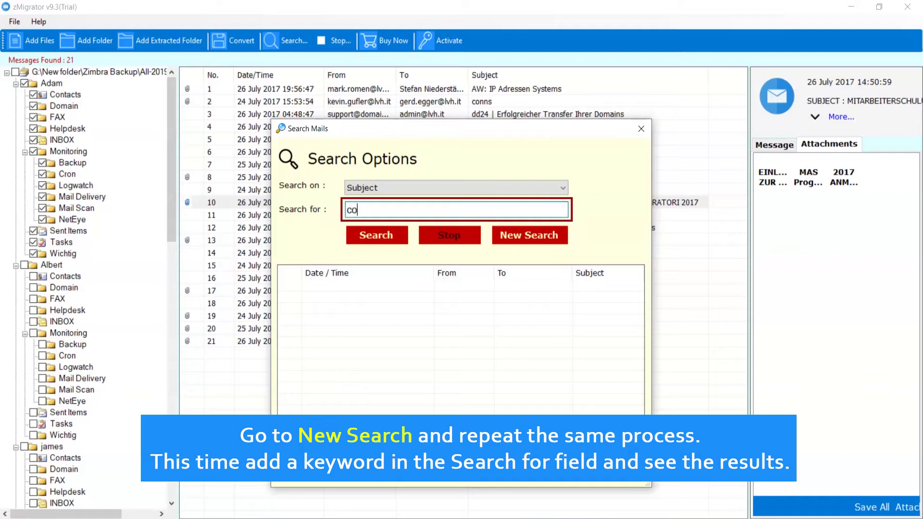
type("nns")
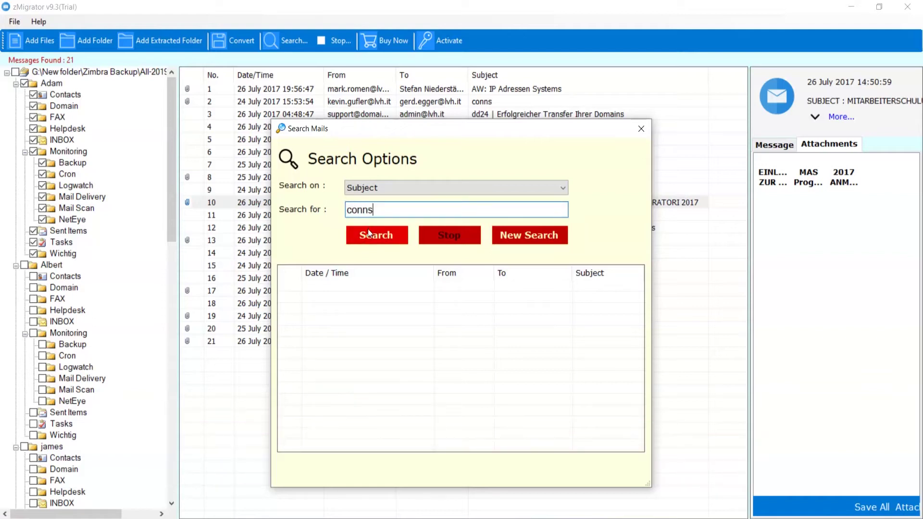
left_click(375, 235)
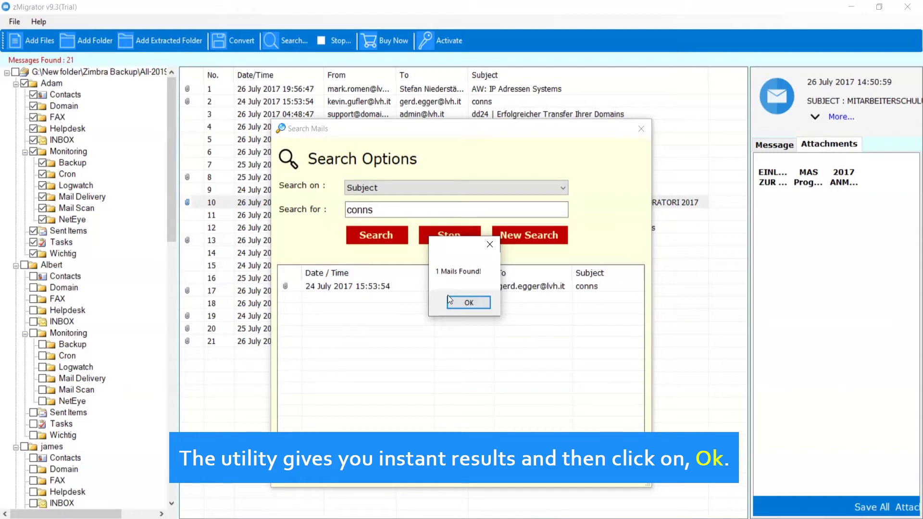
Dismiss the 1 mail found notice, select the conns result, and close Search Mails.
left_click(467, 302)
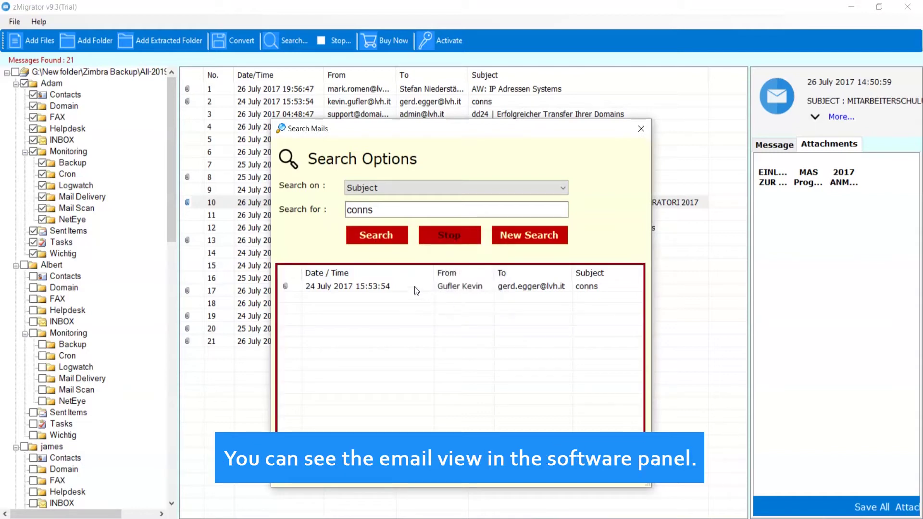
left_click(413, 286)
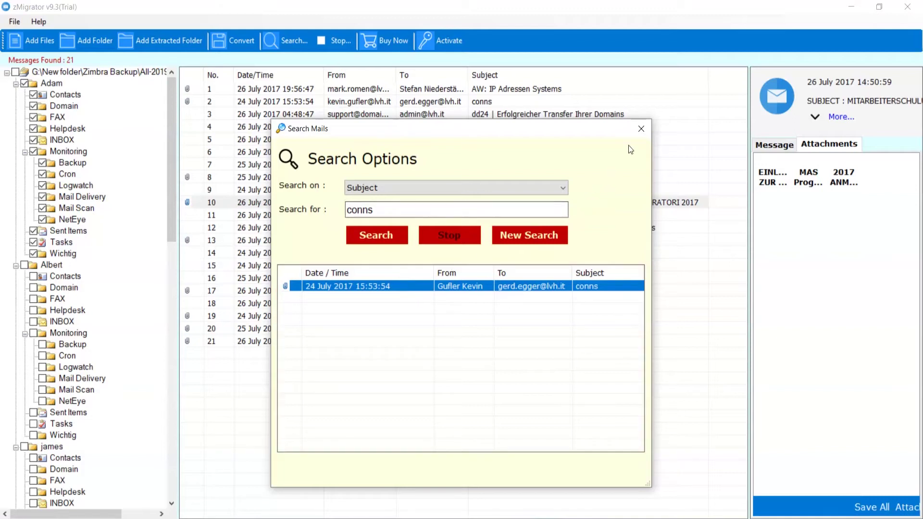
left_click(641, 128)
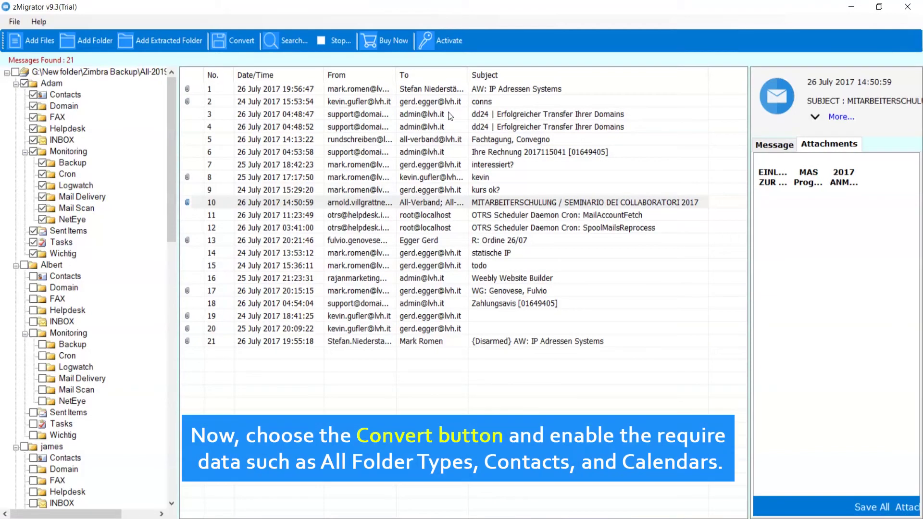
In Convert's saving options, check vCard for Contacts and ICS for Calendars, then reselect All Folder Types.
left_click(235, 40)
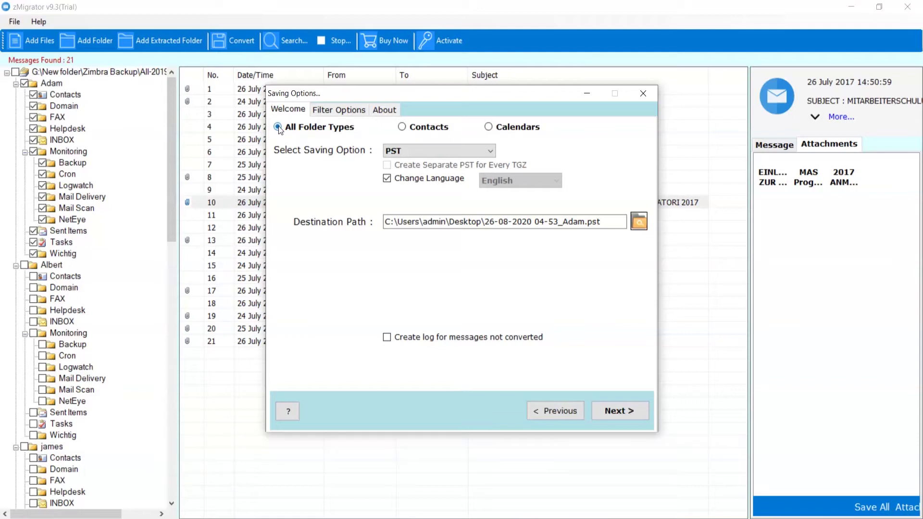
left_click(401, 126)
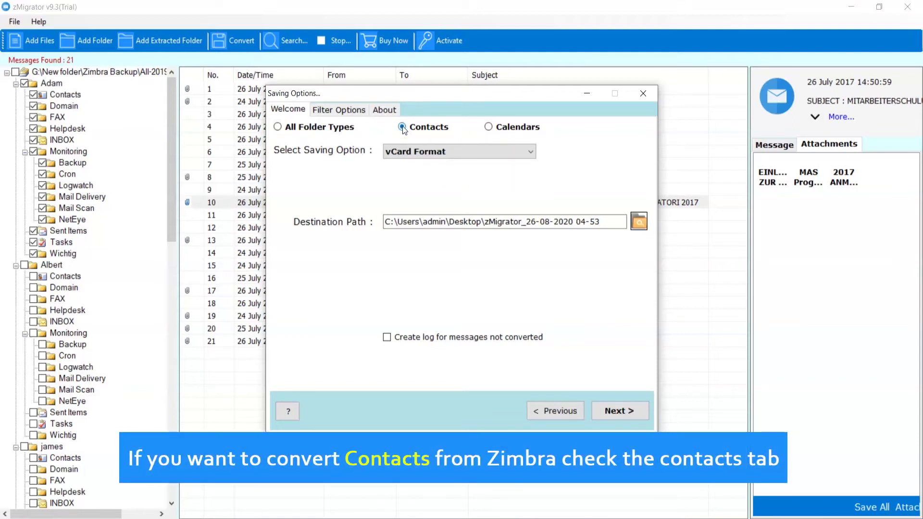
left_click(530, 152)
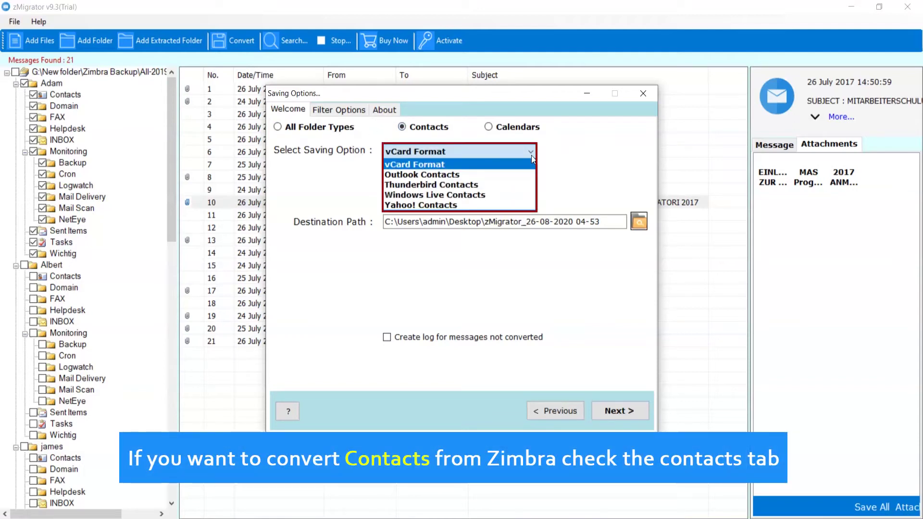
left_click(531, 155)
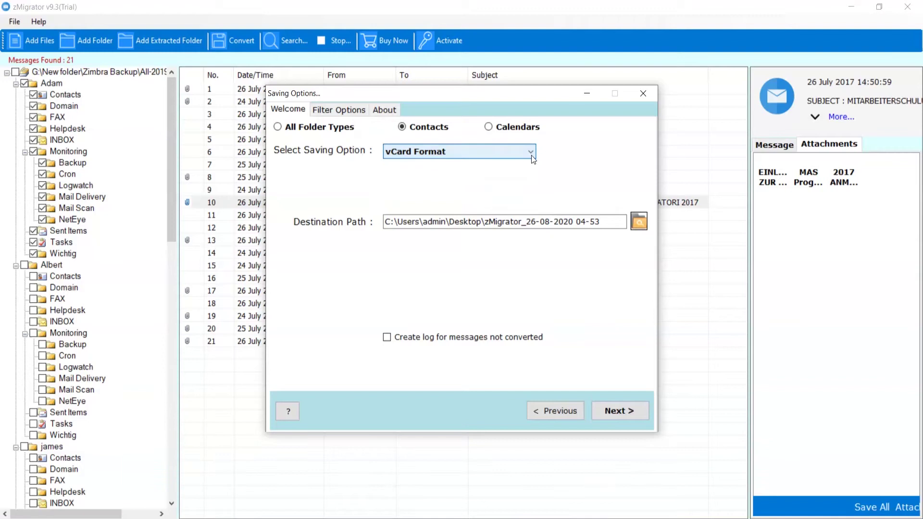
left_click(489, 127)
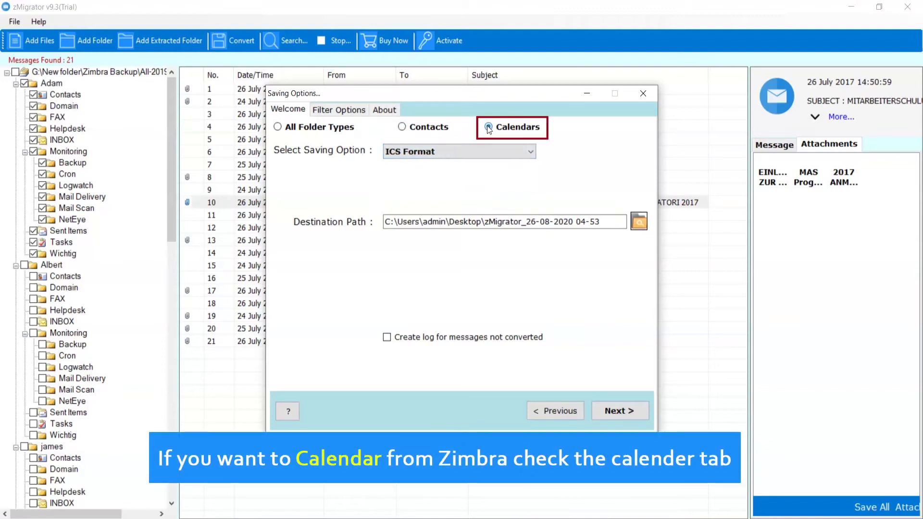
left_click(530, 152)
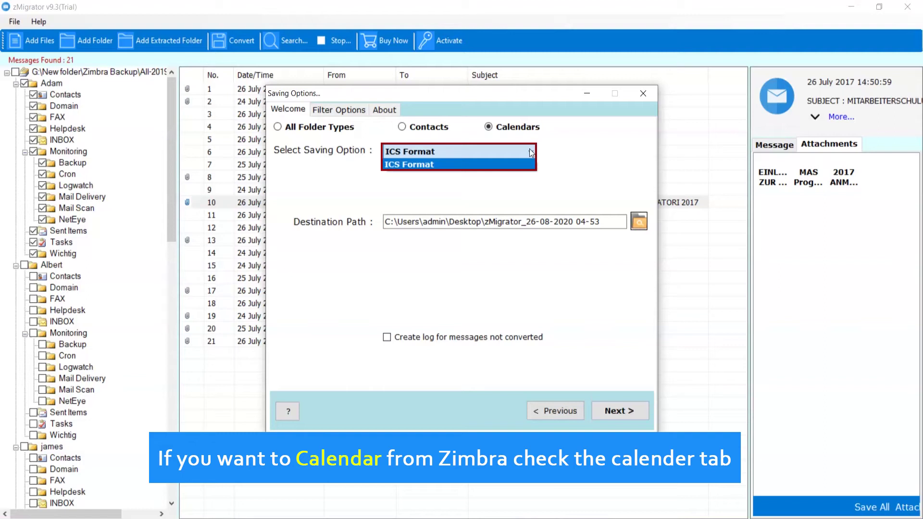
left_click(531, 153)
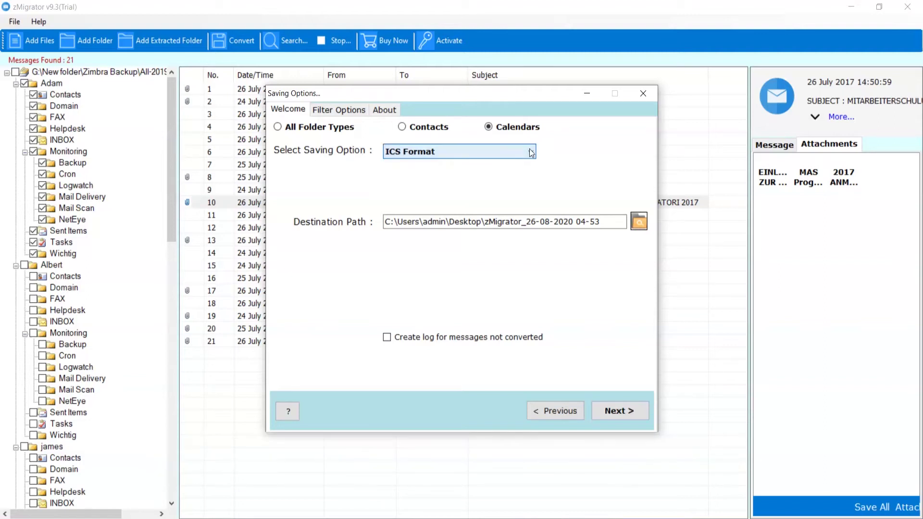
left_click(277, 127)
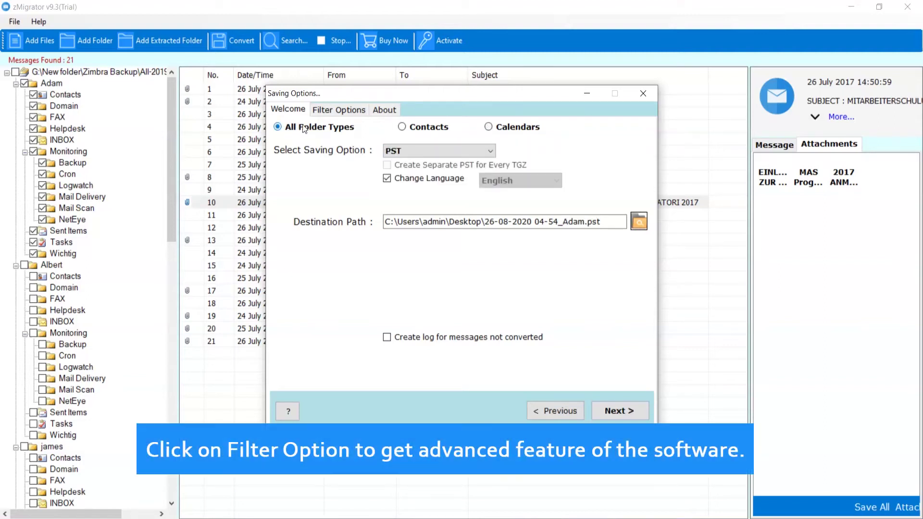
left_click(339, 110)
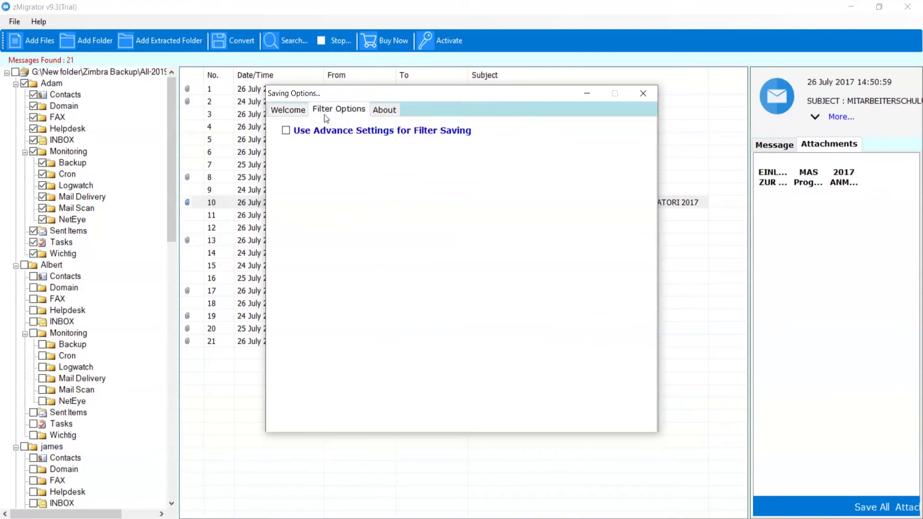
left_click(286, 130)
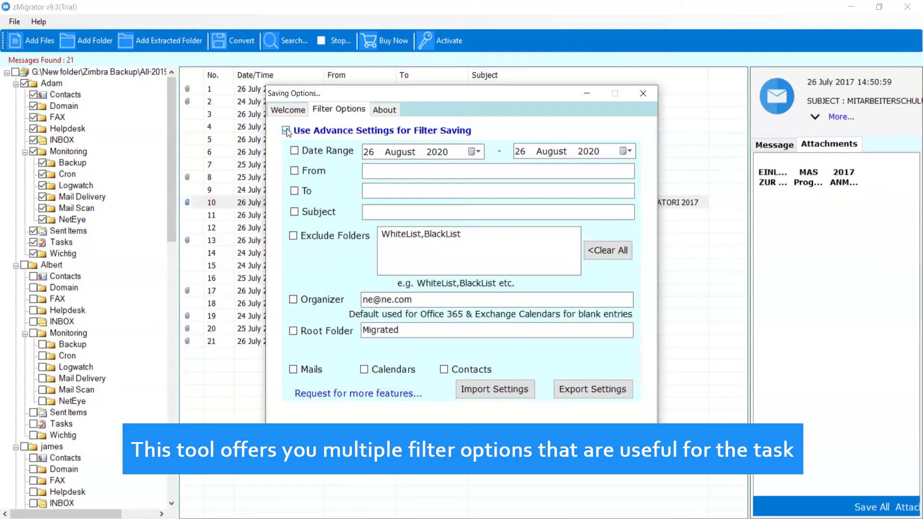
left_click(286, 131)
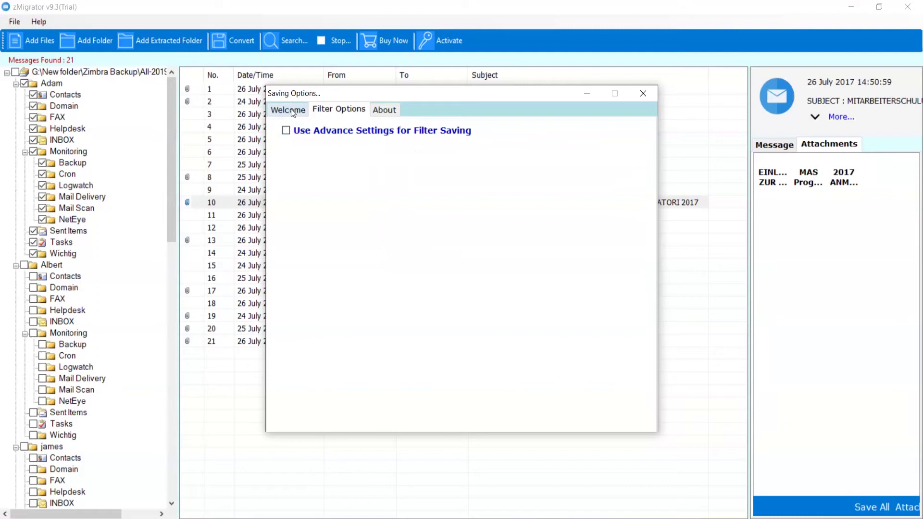
left_click(290, 110)
left_click(490, 152)
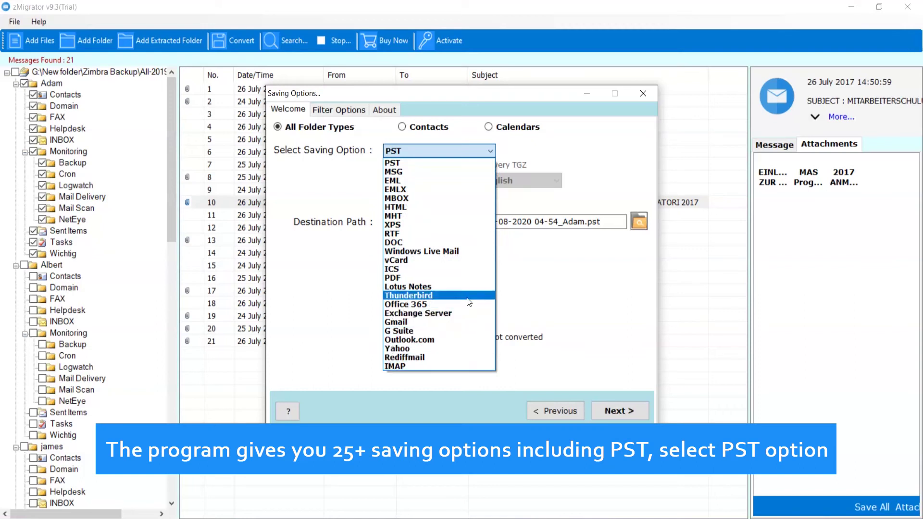
left_click(465, 165)
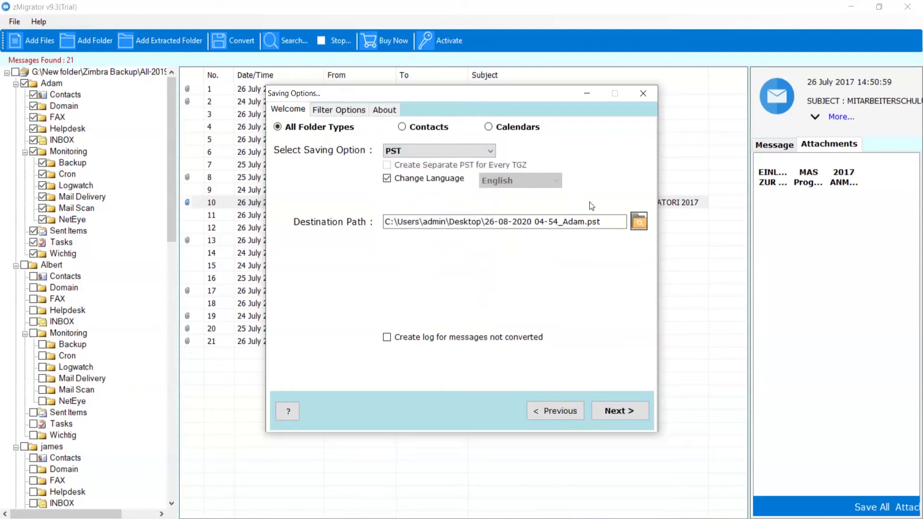
left_click(638, 222)
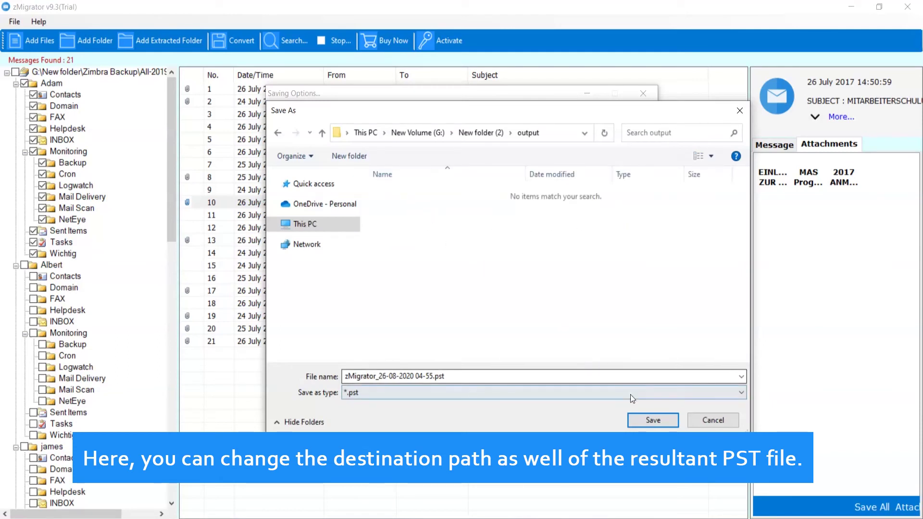
left_click(648, 417)
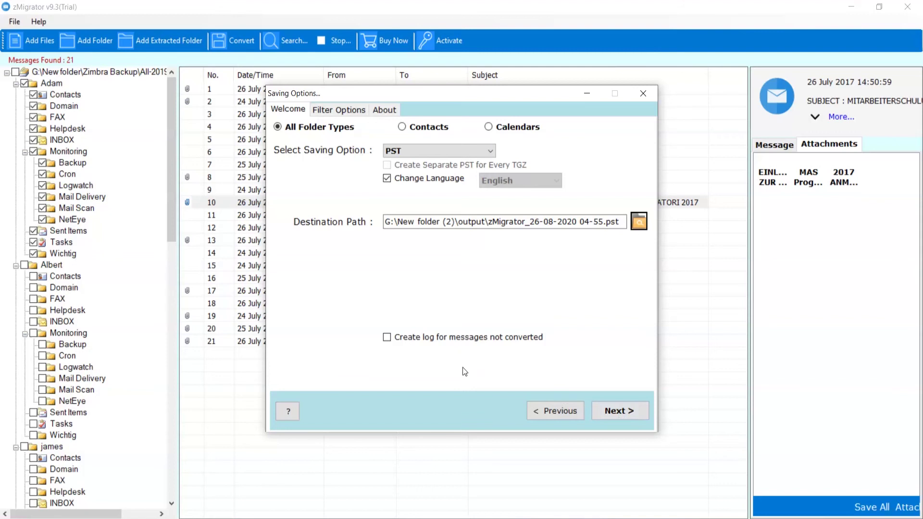
left_click(386, 337)
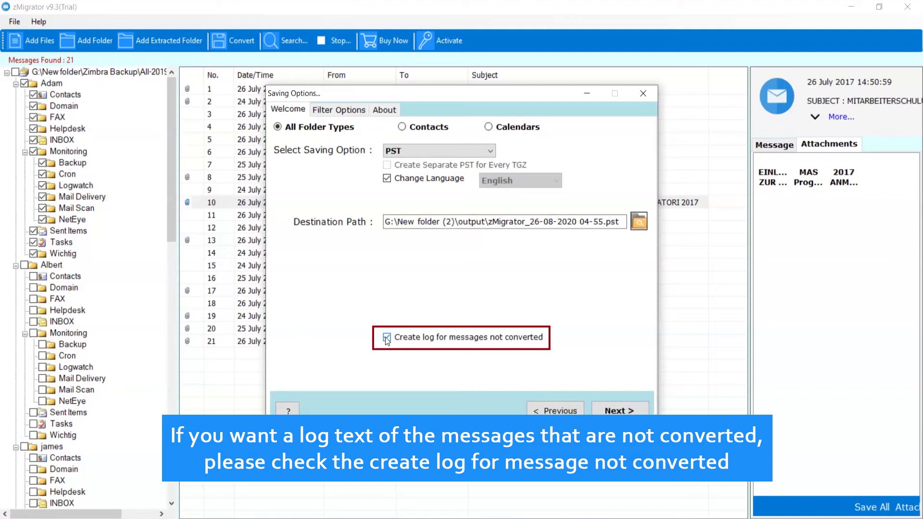
left_click(386, 337)
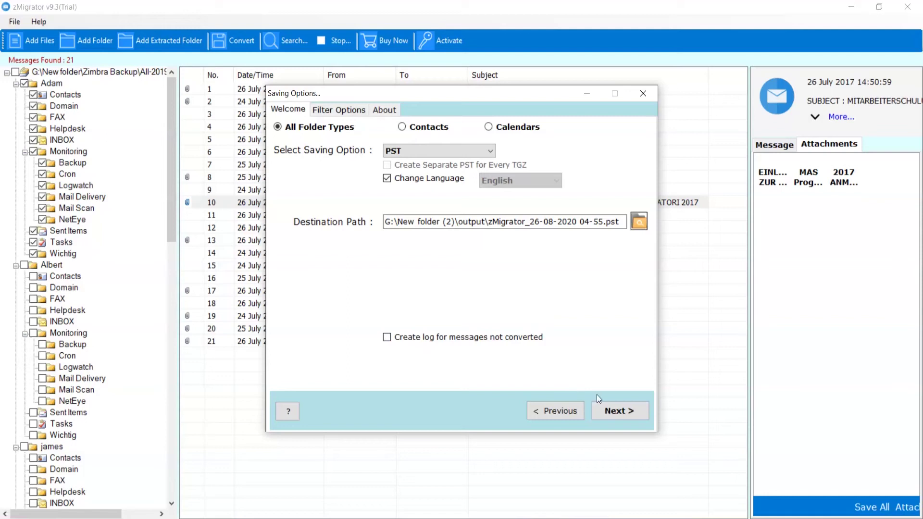
Run the PST conversion, then acknowledge the success message and the trial-edition notice.
left_click(621, 410)
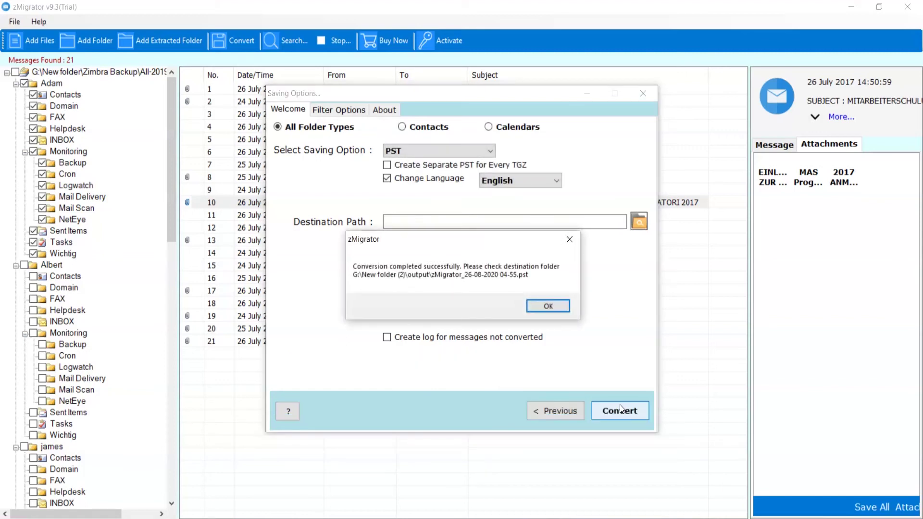
left_click(553, 304)
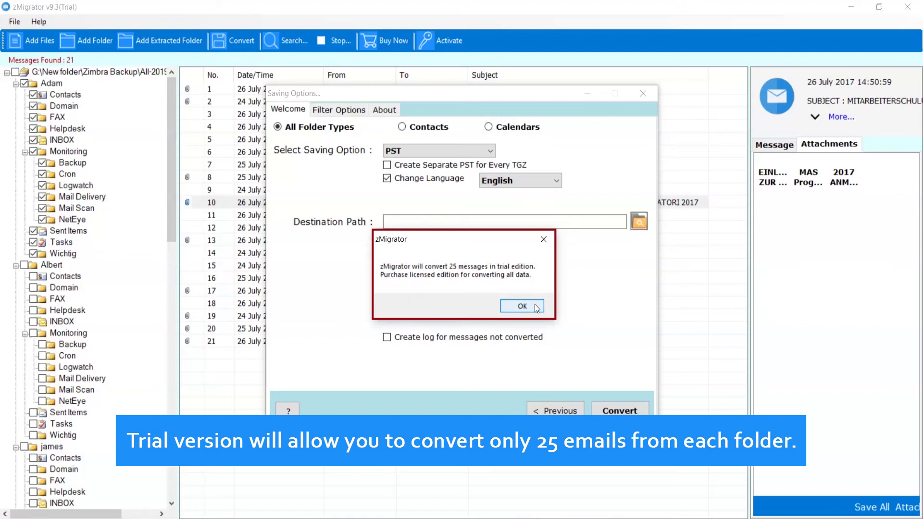
left_click(533, 308)
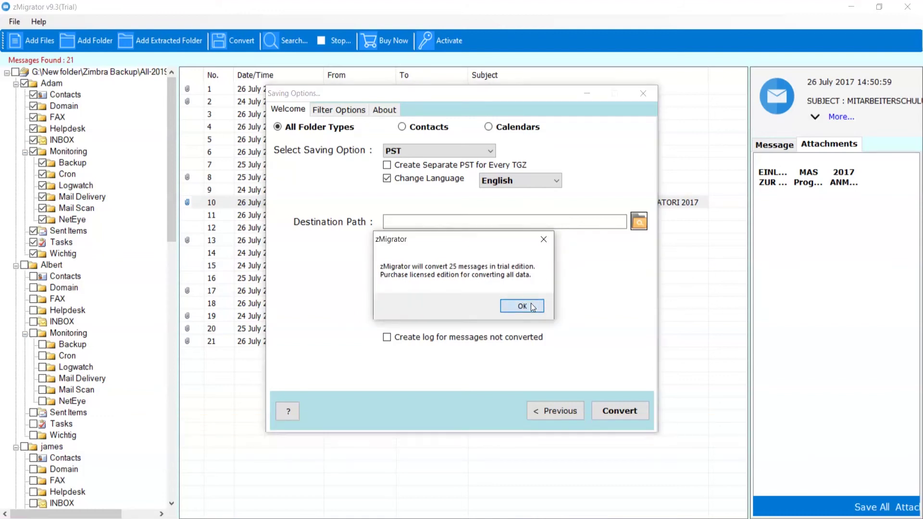
Close the saving options, visit the Buy Now purchase page, and bring up the Activate form.
left_click(533, 307)
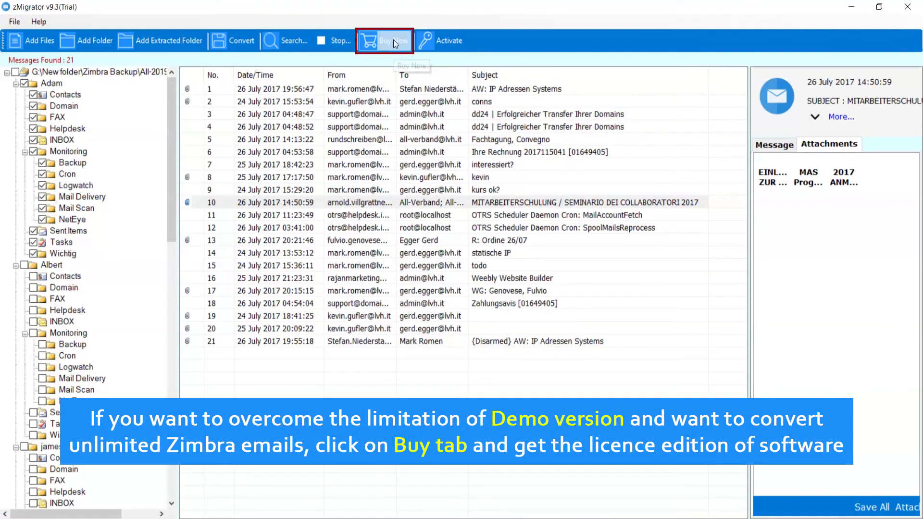
left_click(395, 43)
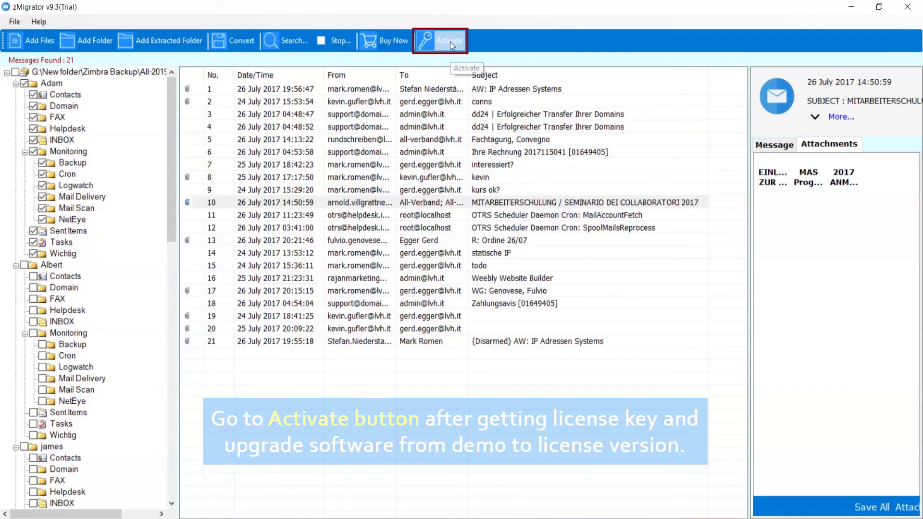
left_click(449, 42)
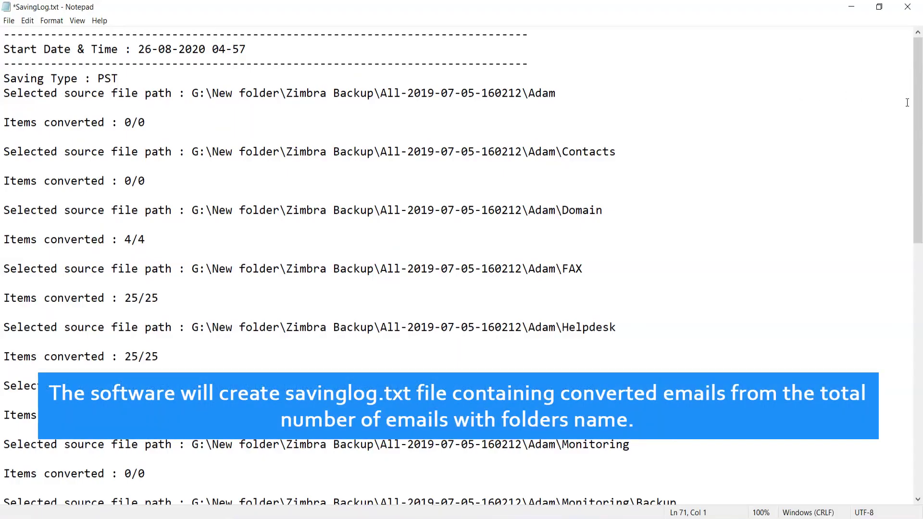
Scroll SavingLog.txt to the end, showing the destination path and 'Conversion completed successfully'.
left_click_drag(918, 107, 917, 374)
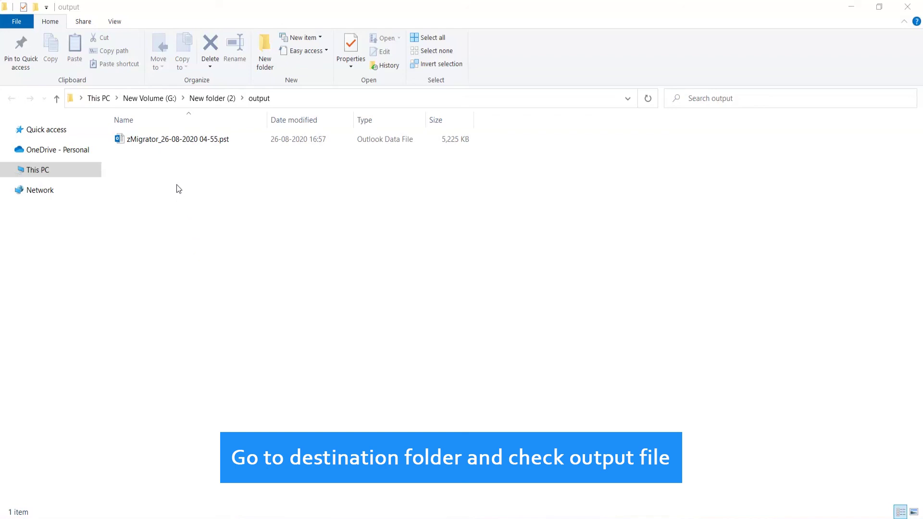
left_click(166, 140)
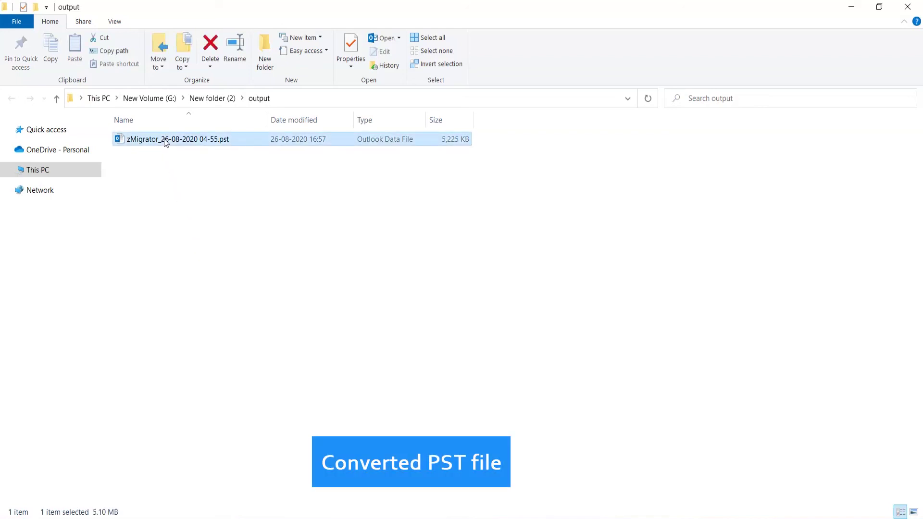